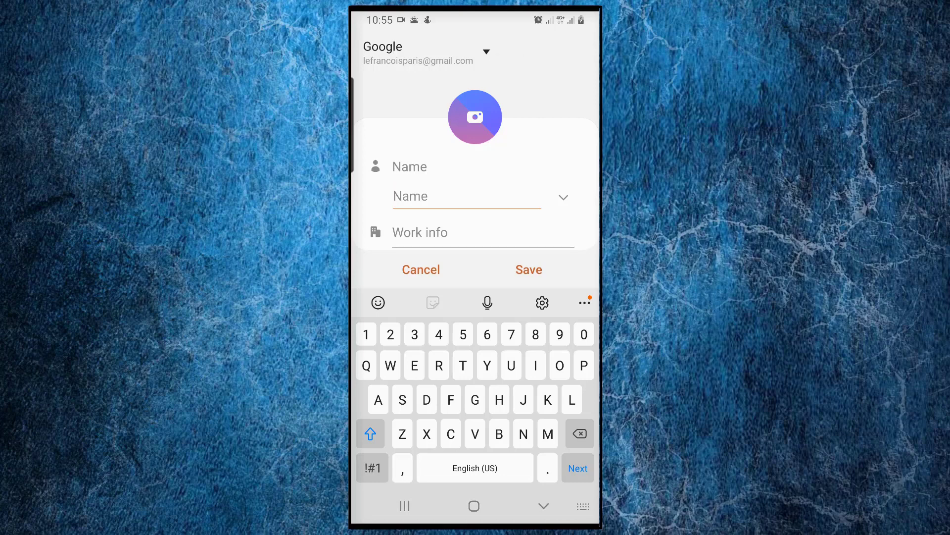
click(486, 51)
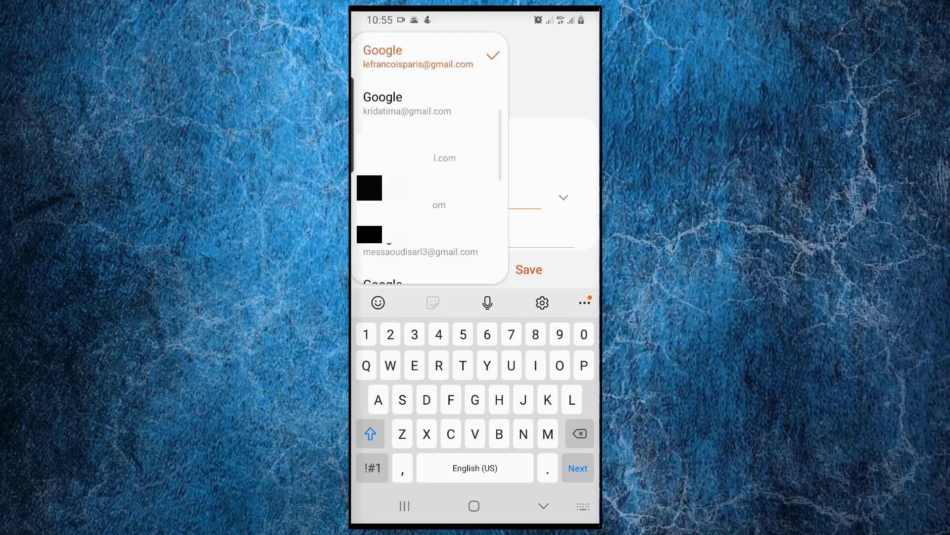
click(411, 151)
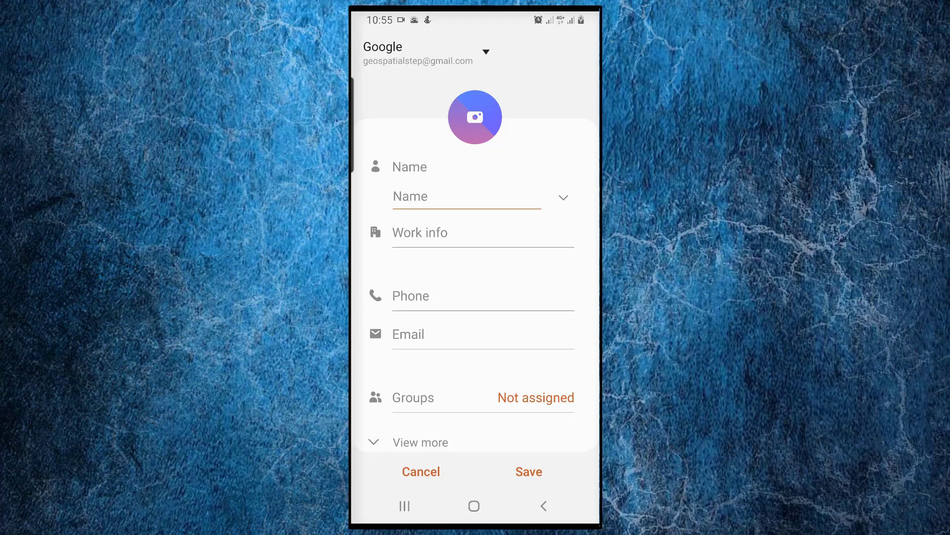
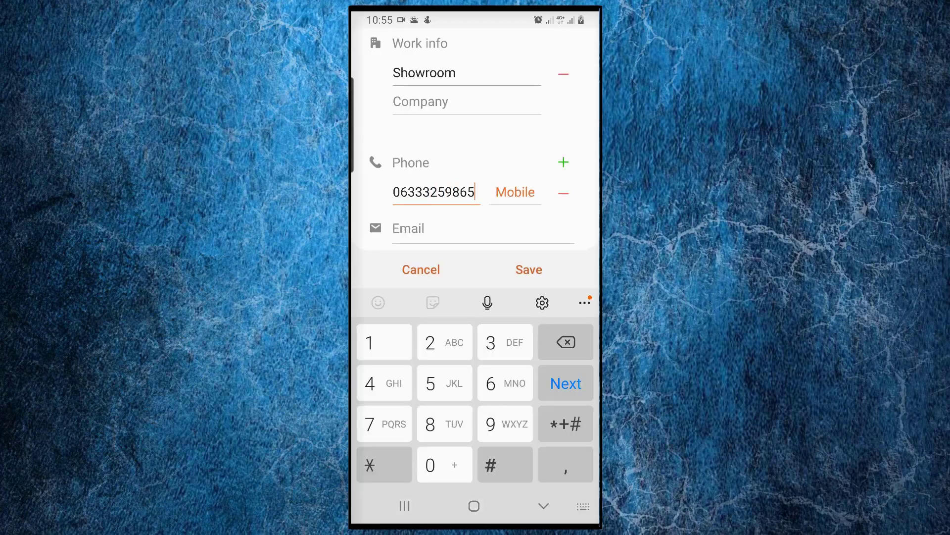
scroll(475, 149, down, 3)
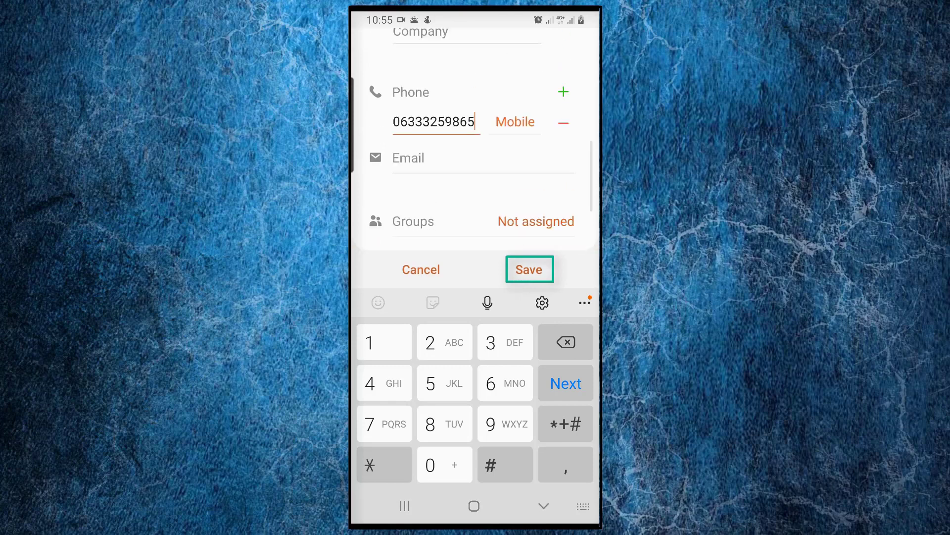
scroll(475, 139, up, 5)
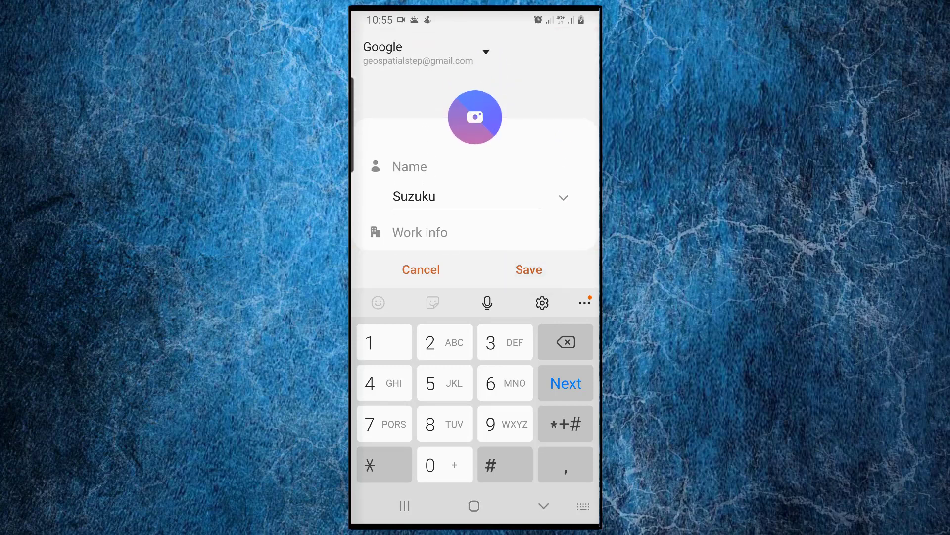
click(529, 269)
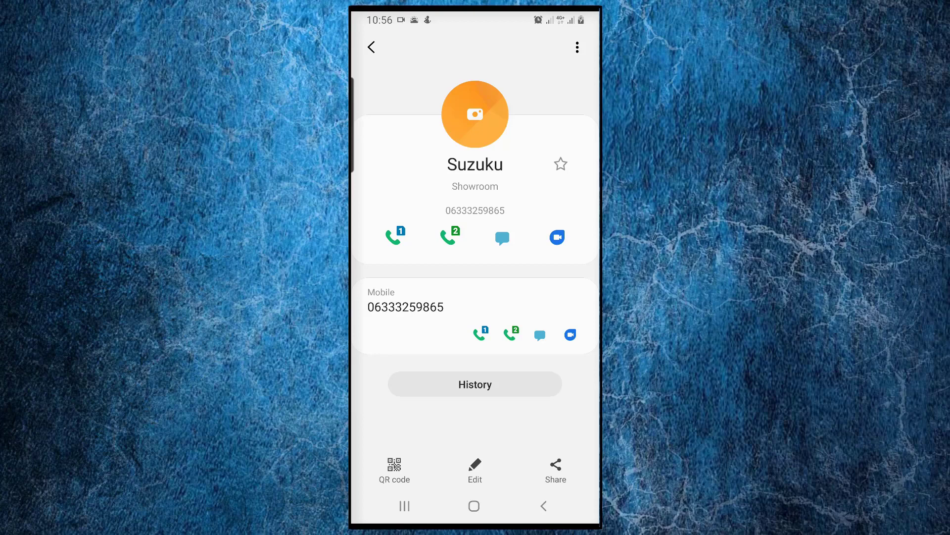
click(404, 506)
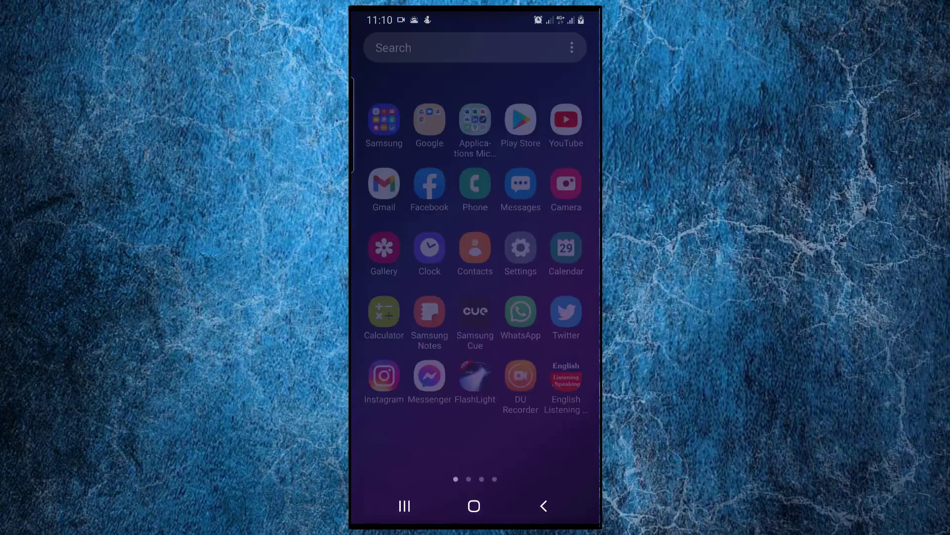
Step: Open Google Contacts in Chrome, confirm Suzuku is listed, then return to the app grid
click(429, 96)
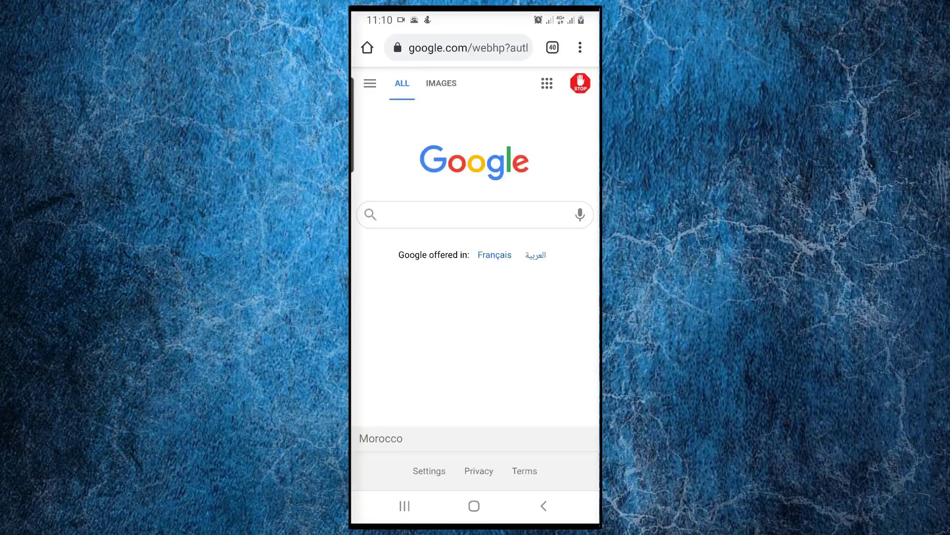
click(547, 83)
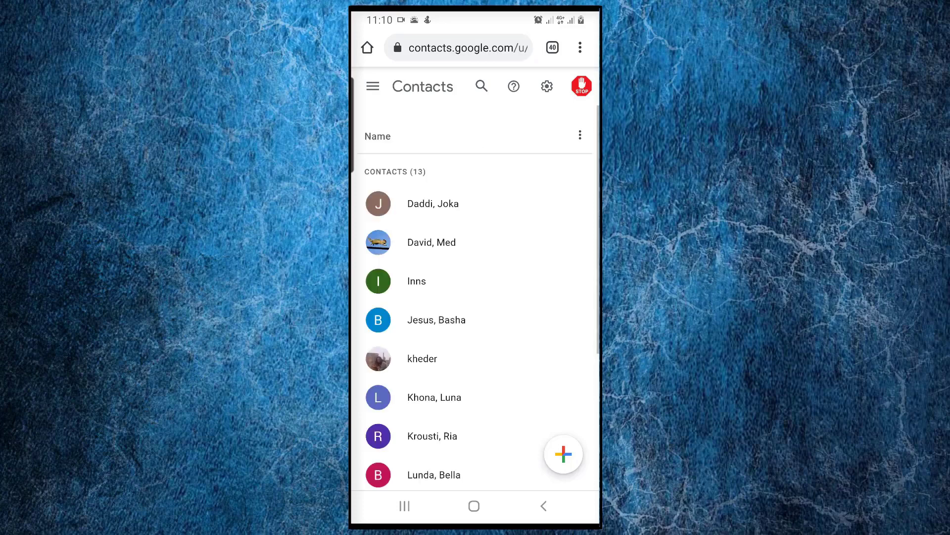
scroll(475, 317, down, 5)
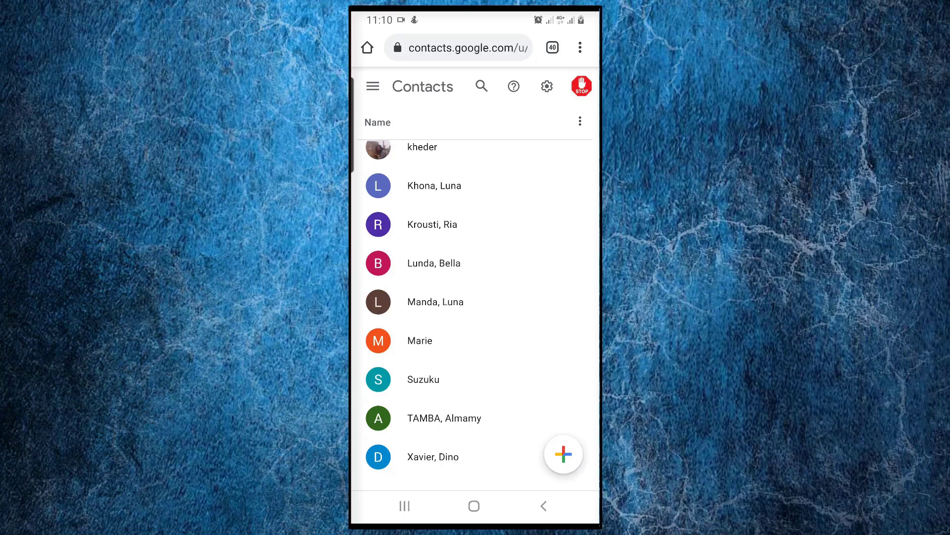
click(473, 506)
drag(475, 396, 475, 198)
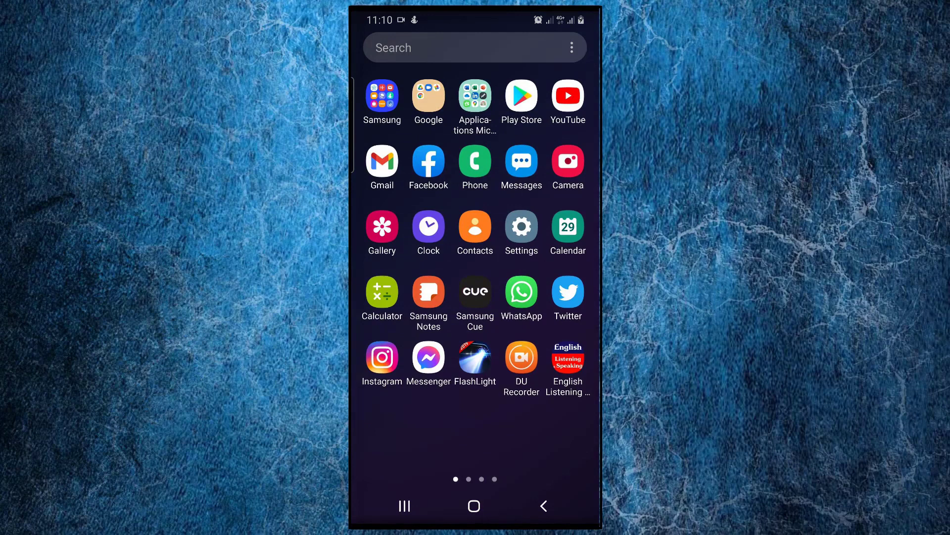
Step: Search the phone contacts for 'suz' to find the Suzuku contact
click(475, 160)
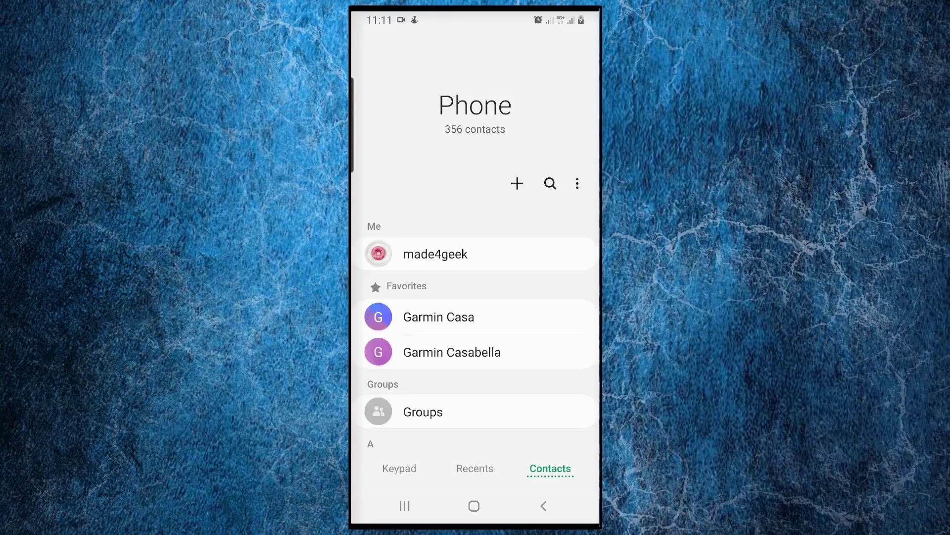
click(550, 183)
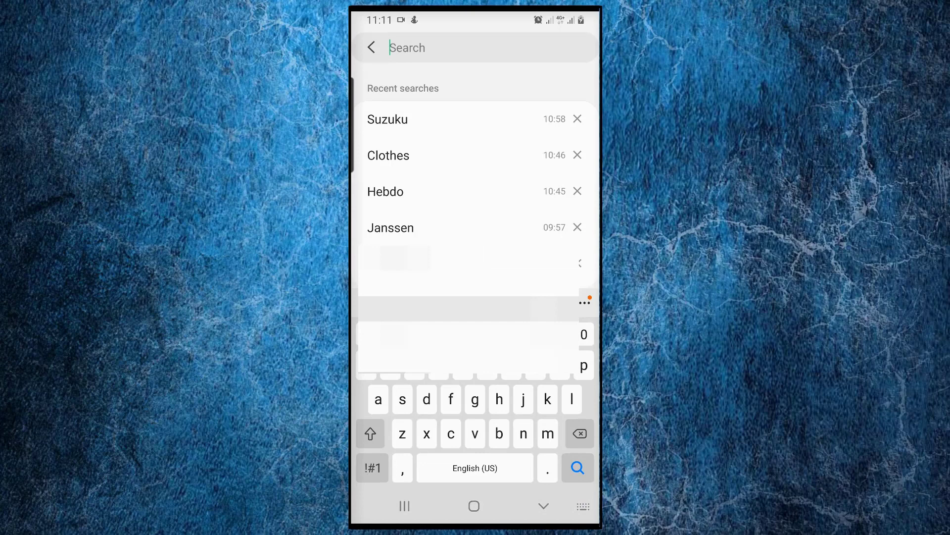
text(suz)
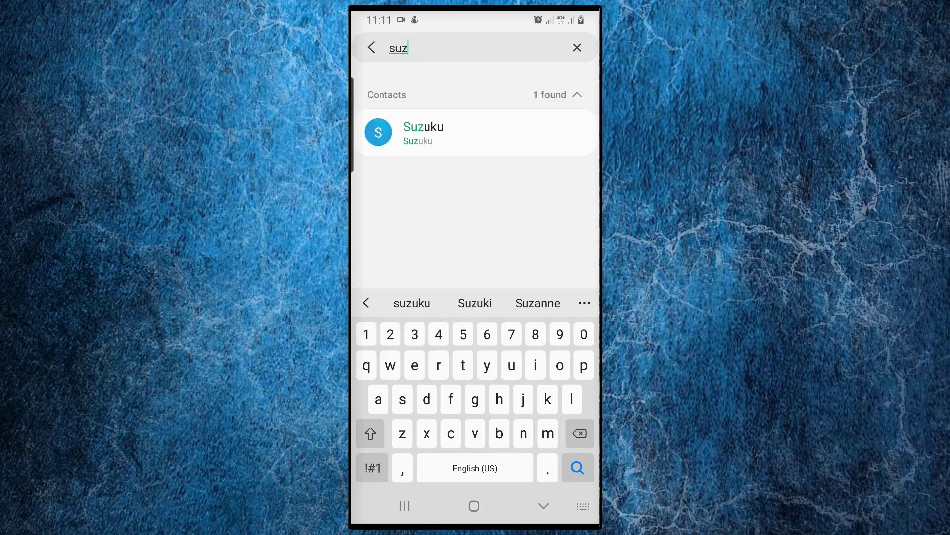
click(445, 132)
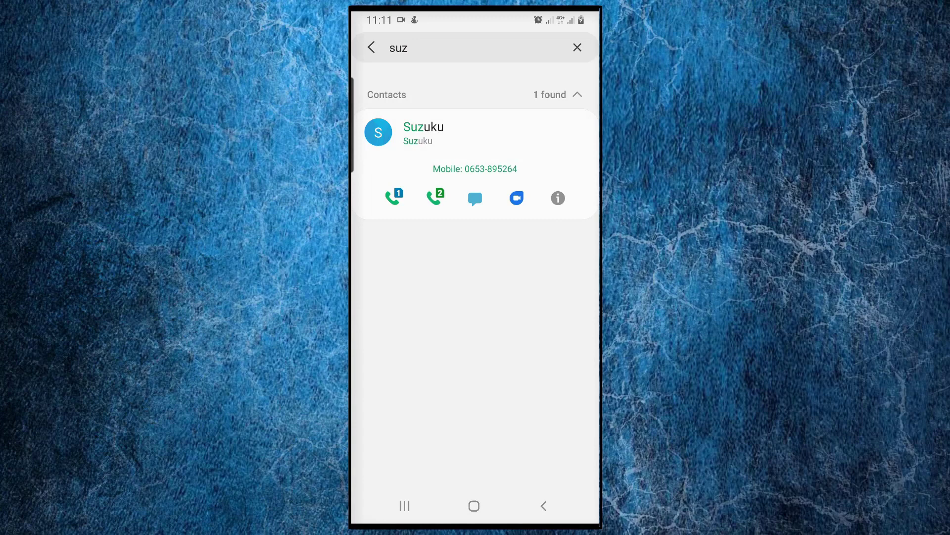
Step: Move Suzuku to the Trash and close the Contacts app
click(445, 131)
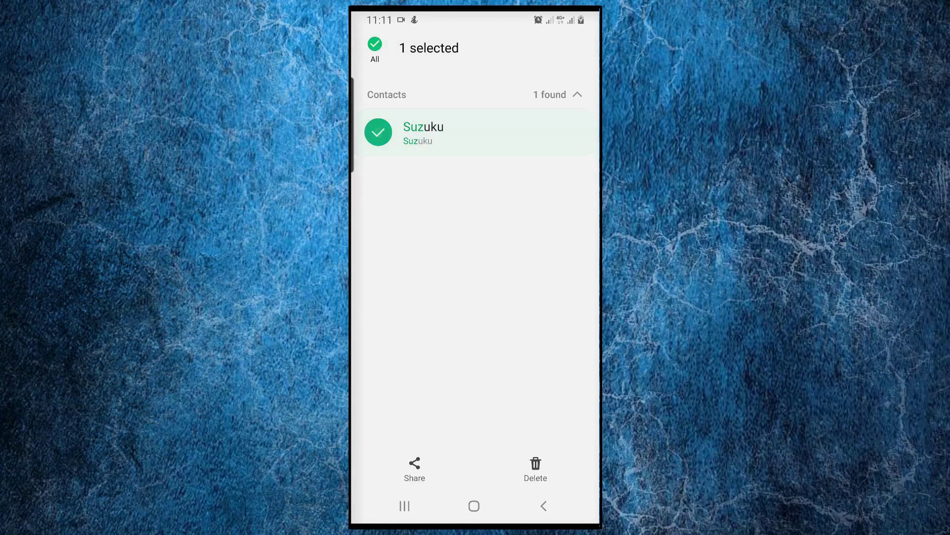
click(535, 468)
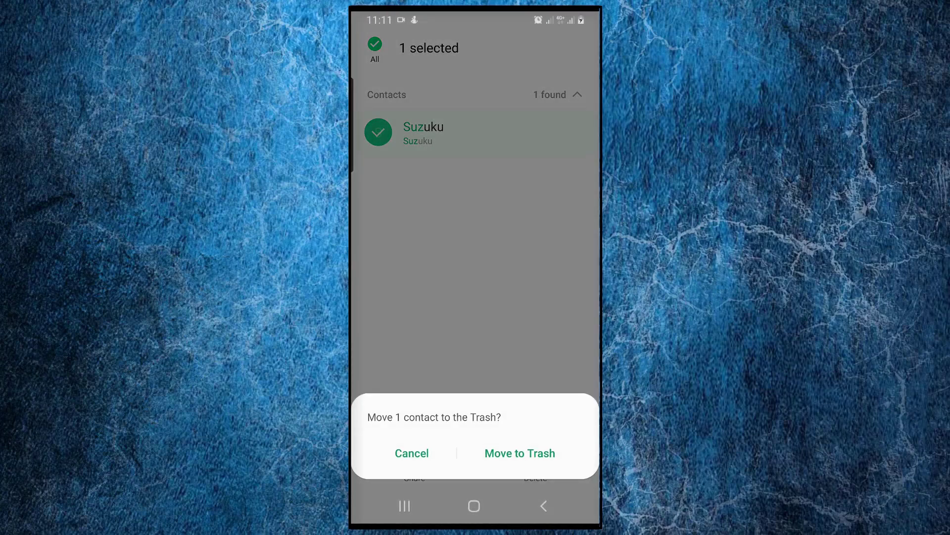
click(520, 453)
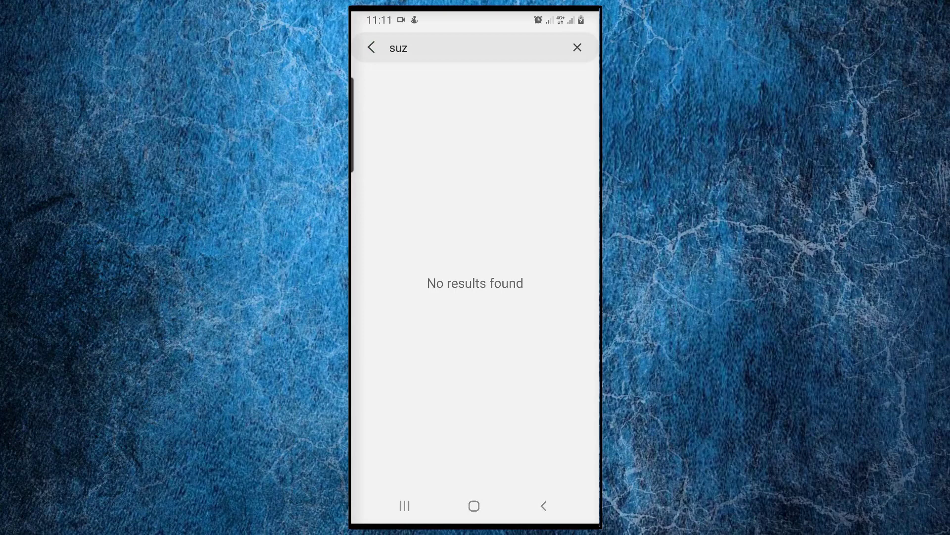
click(404, 506)
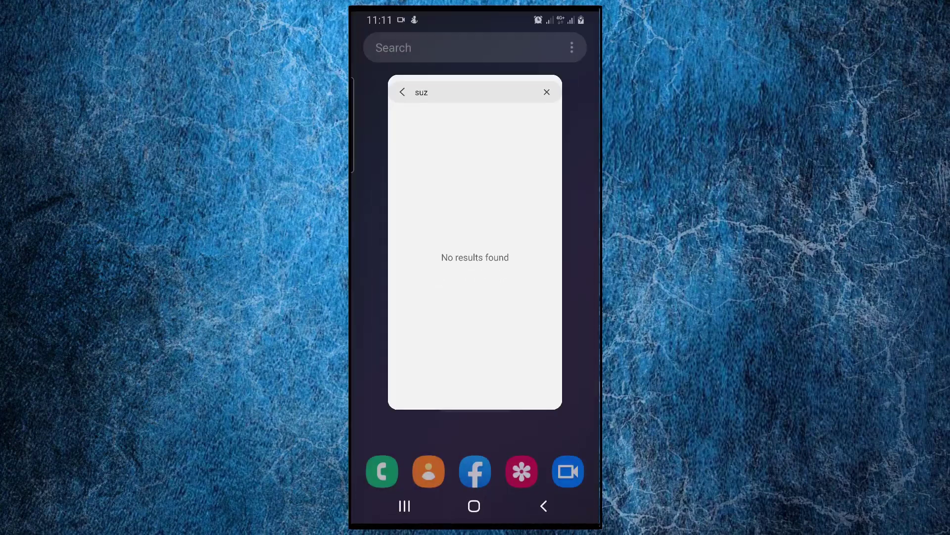
drag(475, 233, 475, 49)
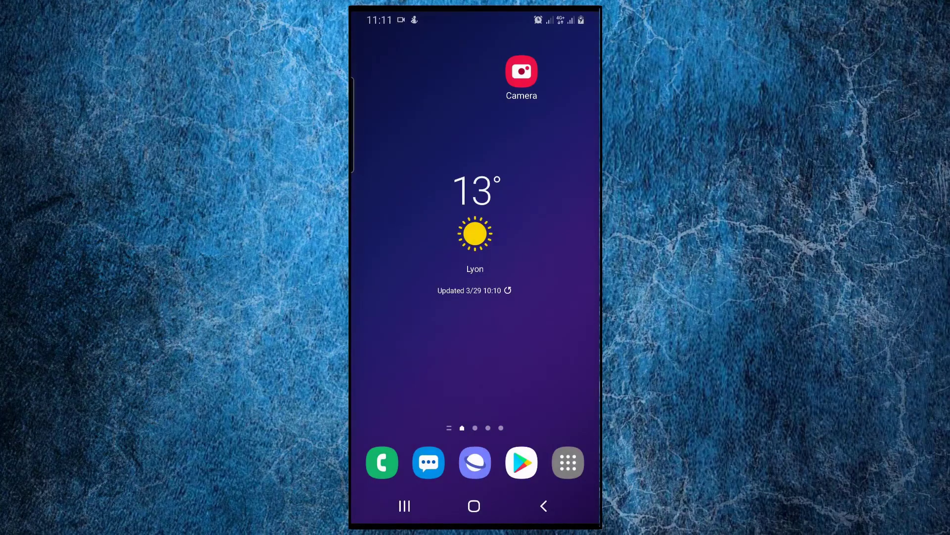
Step: Open Google Contacts in Chrome and scroll its 12 contacts, confirming Suzuku is gone
drag(475, 347, 475, 148)
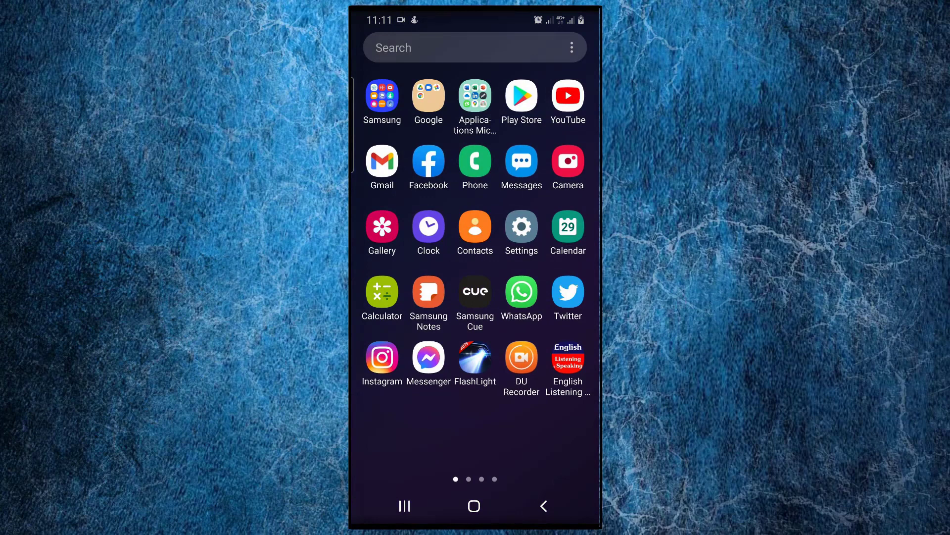
click(429, 95)
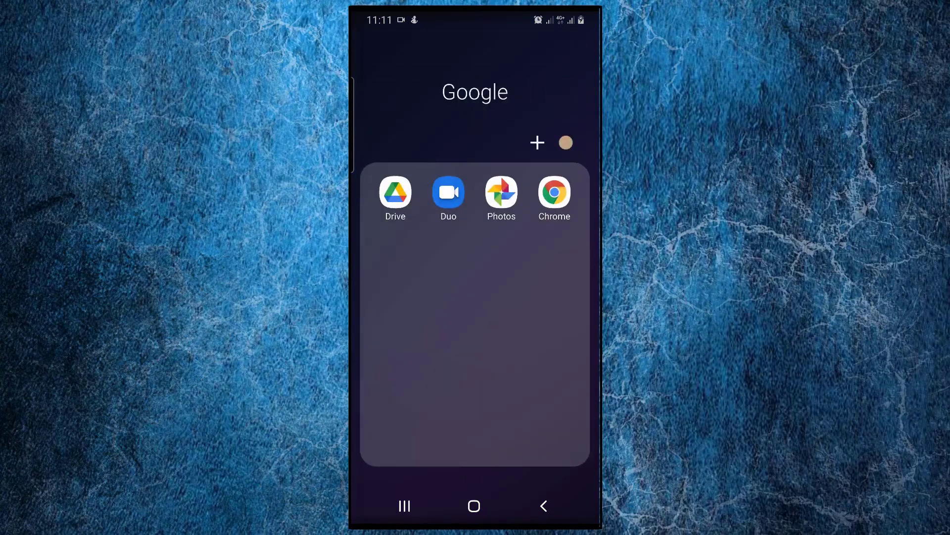
click(555, 192)
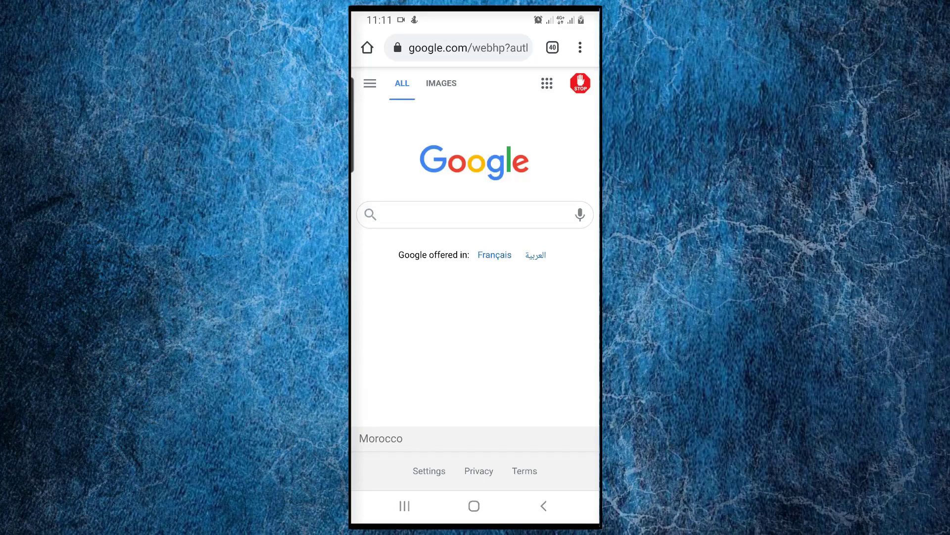
click(547, 83)
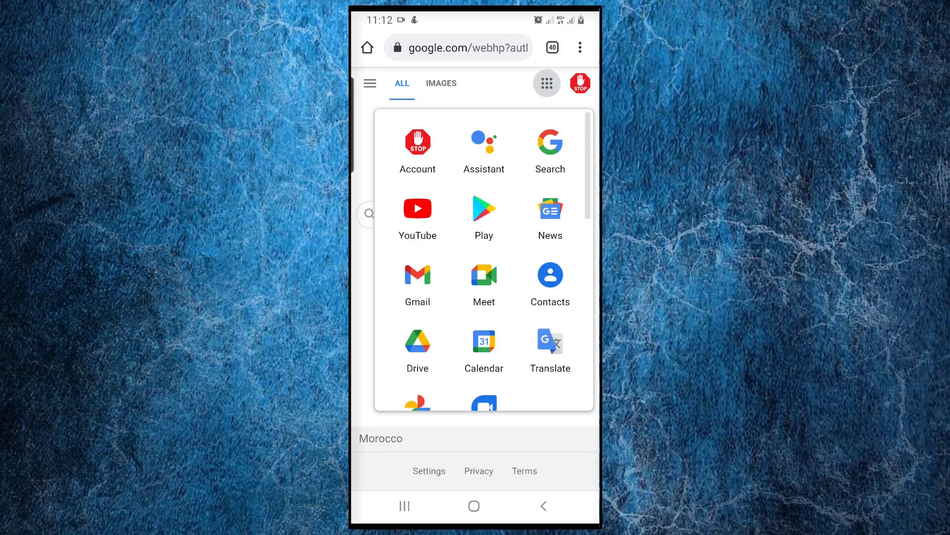
scroll(484, 260, down, 5)
scroll(484, 260, up, 5)
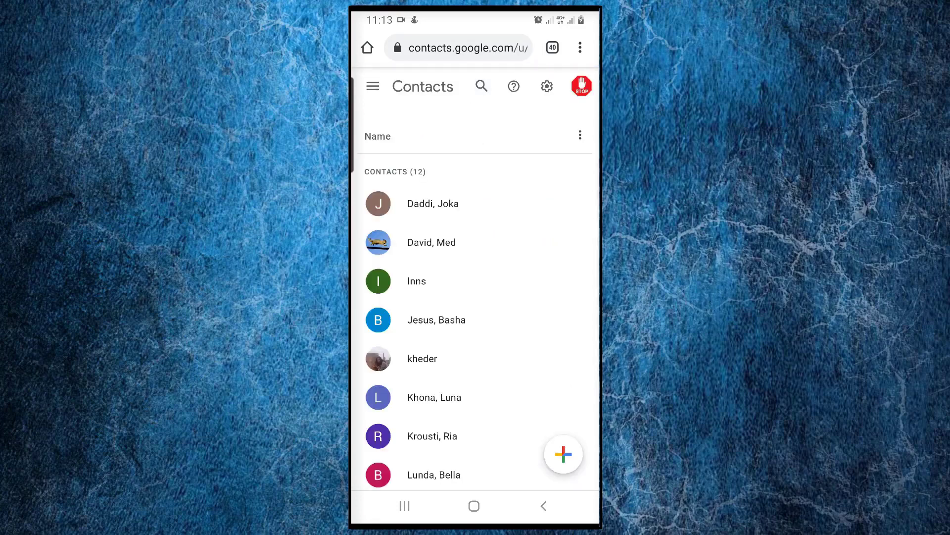
scroll(476, 317, down, 1)
scroll(476, 317, down, 2)
scroll(475, 317, down, 2)
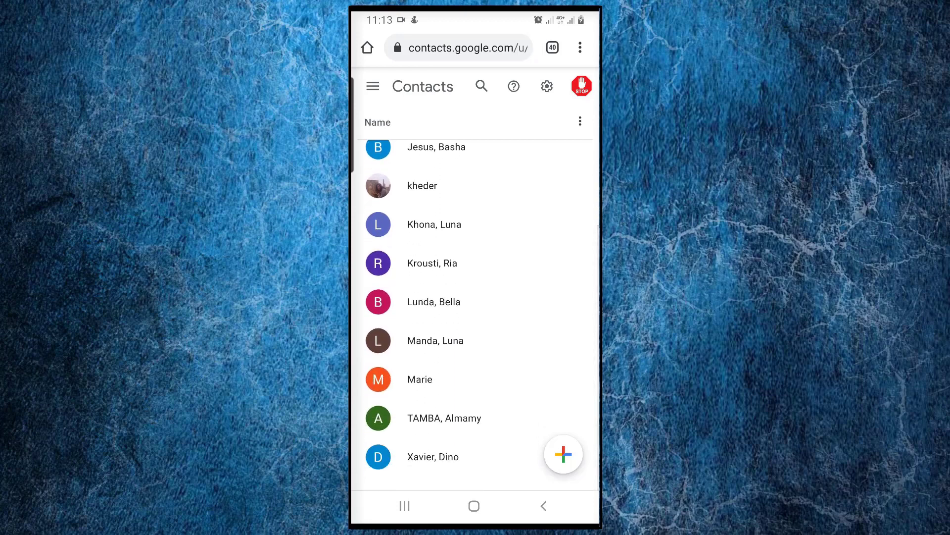
scroll(475, 317, up, 5)
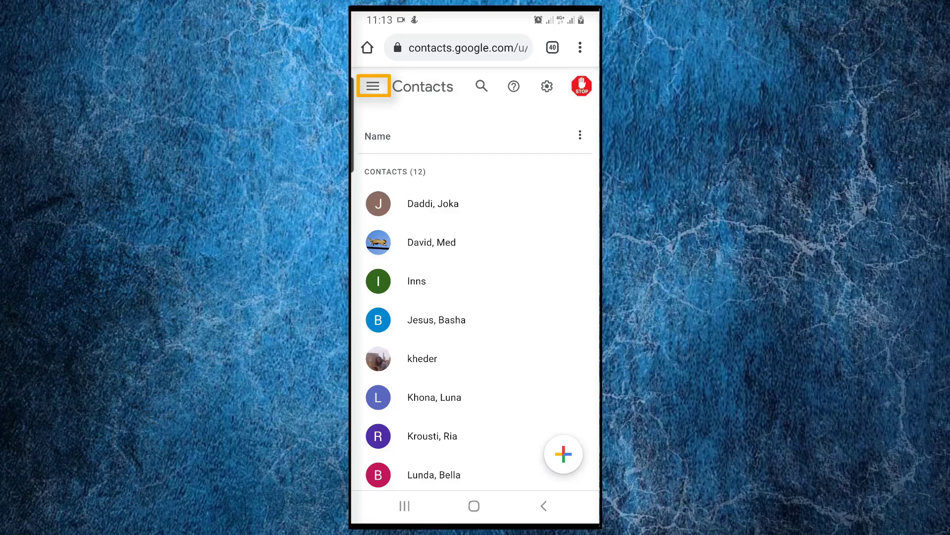
Step: Open the Google Contacts Trash, select Suzuku and recover it
click(373, 86)
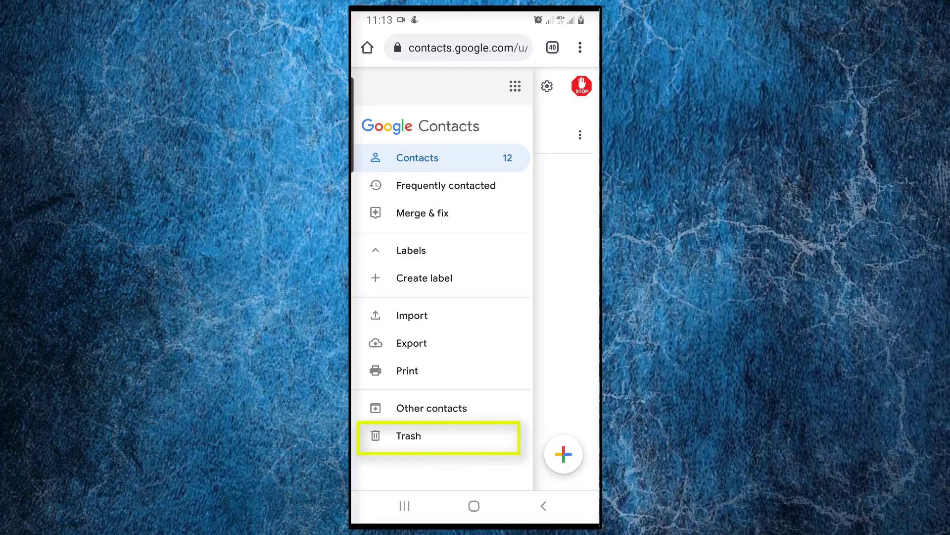
click(408, 436)
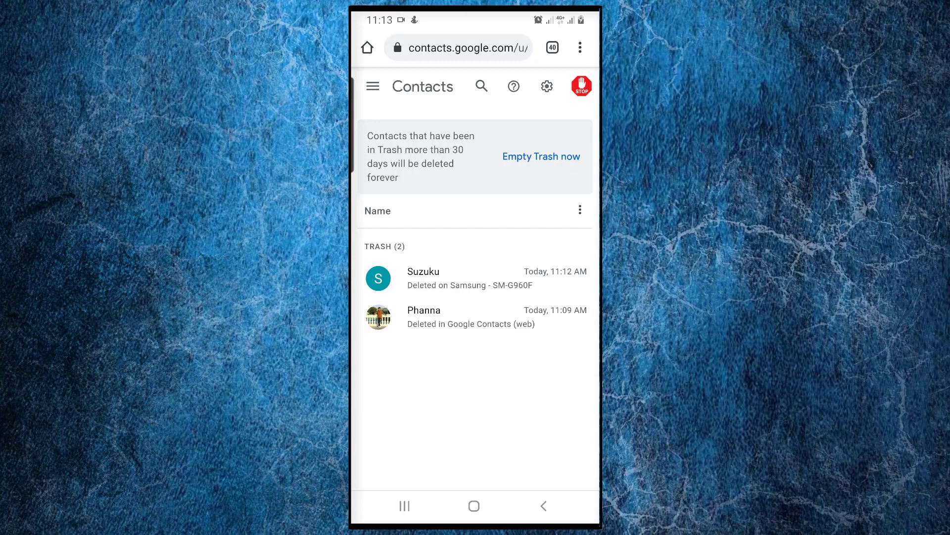
click(378, 278)
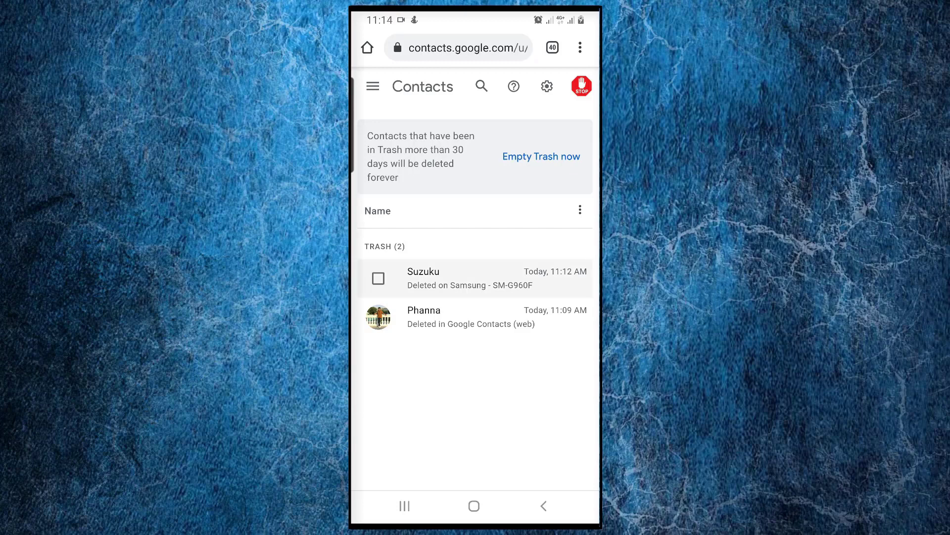
click(378, 278)
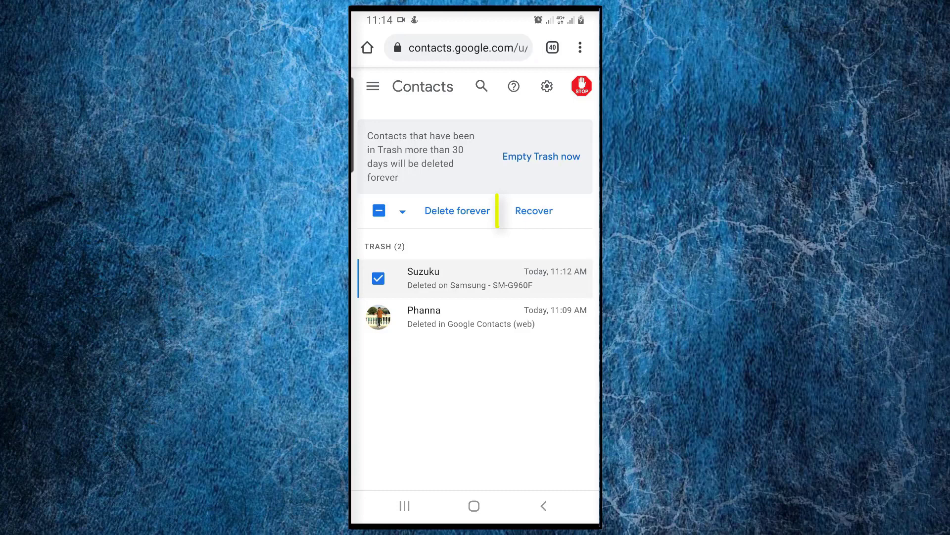
click(534, 210)
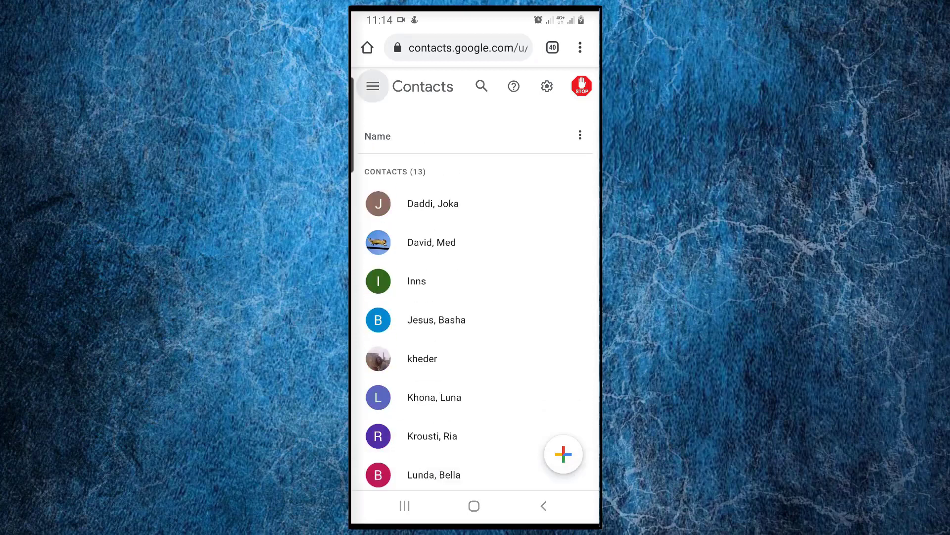
Step: Scroll the 13-contact list to confirm Suzuku appears again
scroll(475, 297, down, 4)
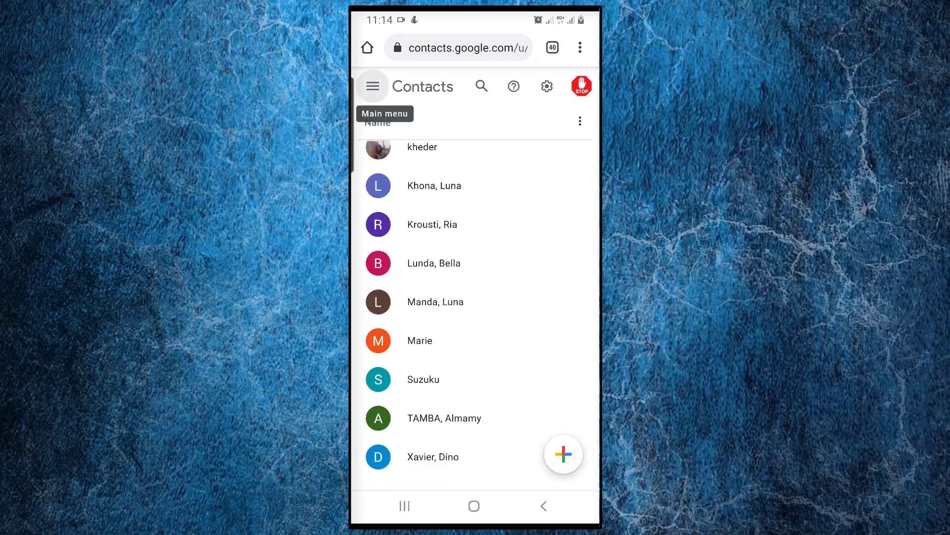